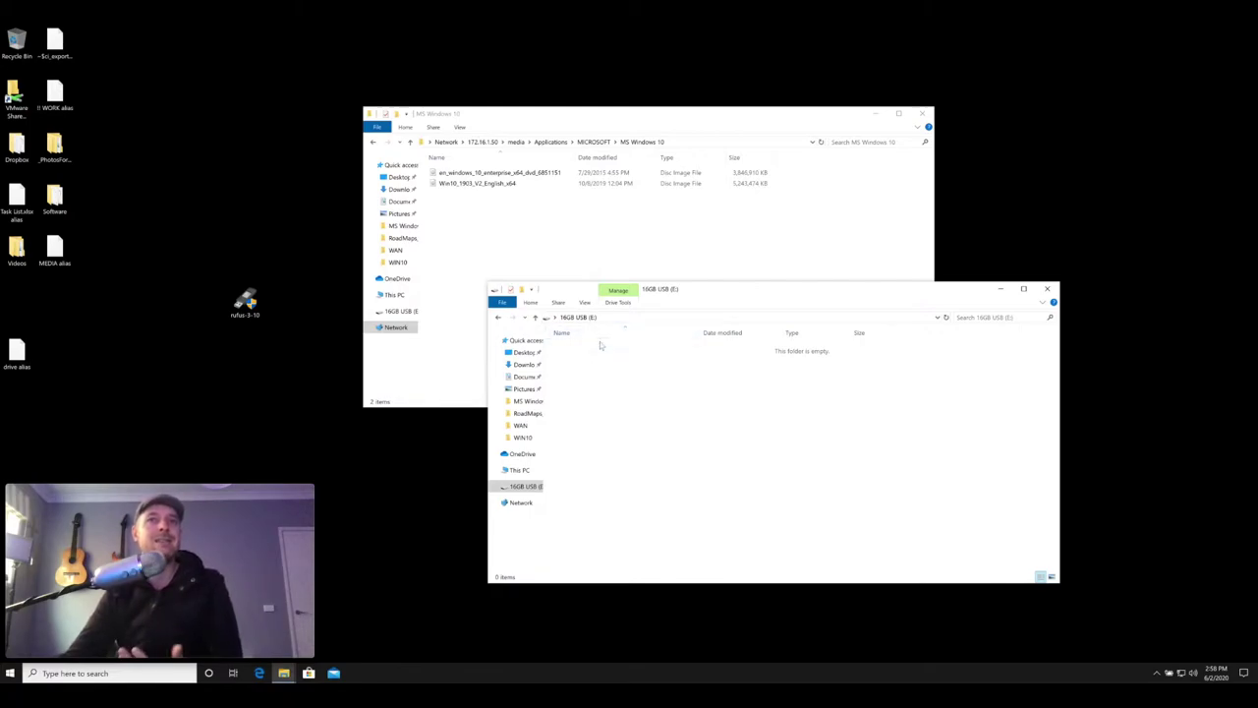
# Examine the Windows 10 ISO files, the 16GB USB drive's contents and the rufus-3-10 program on the desktop.
pyautogui.click(570, 266)
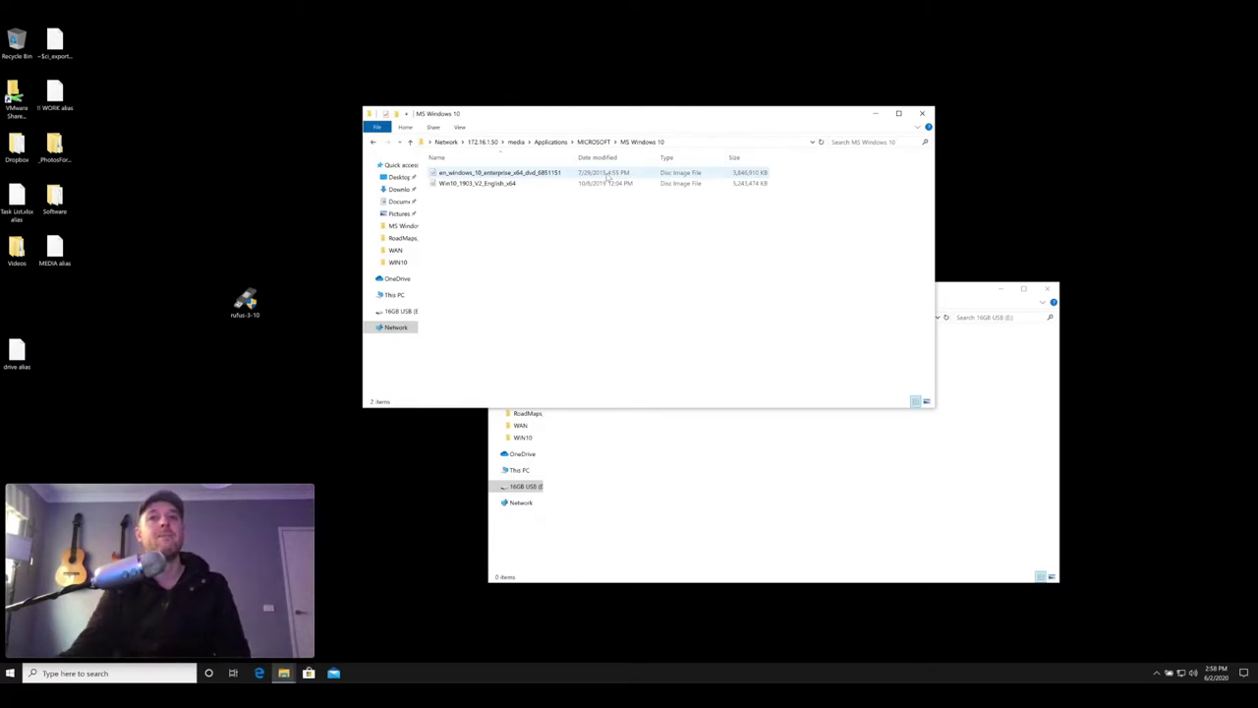
pyautogui.click(790, 479)
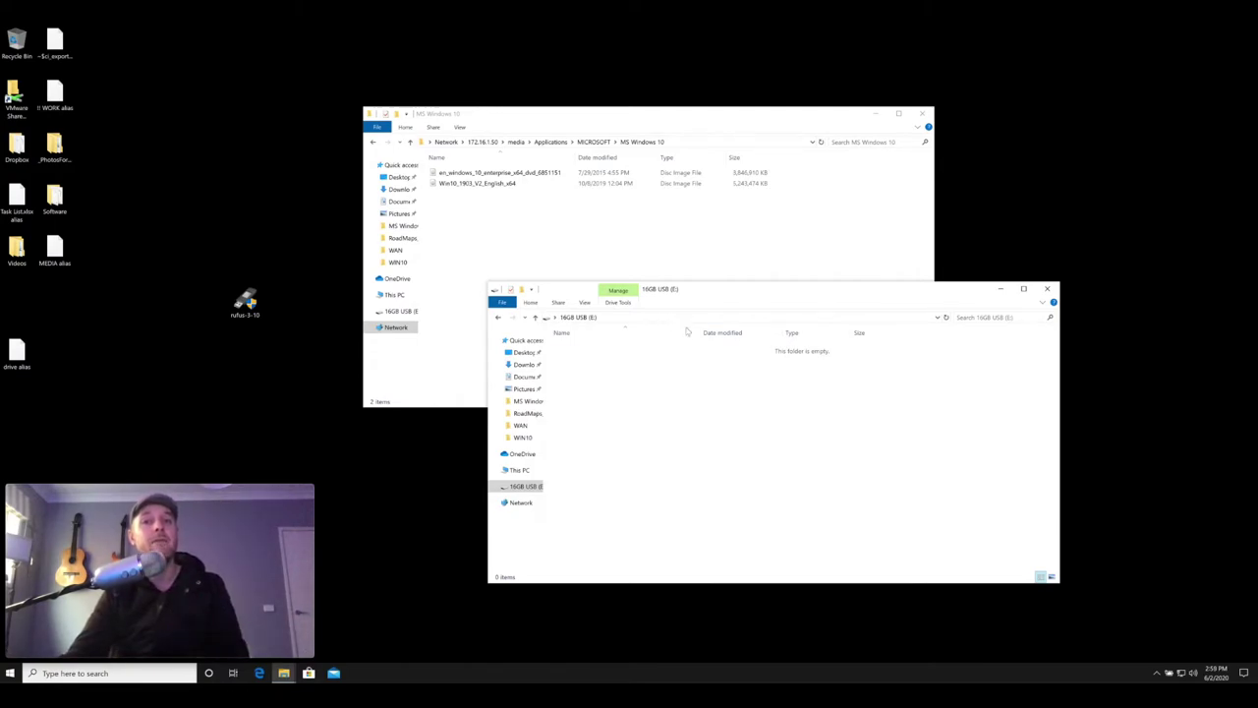
pyautogui.click(626, 229)
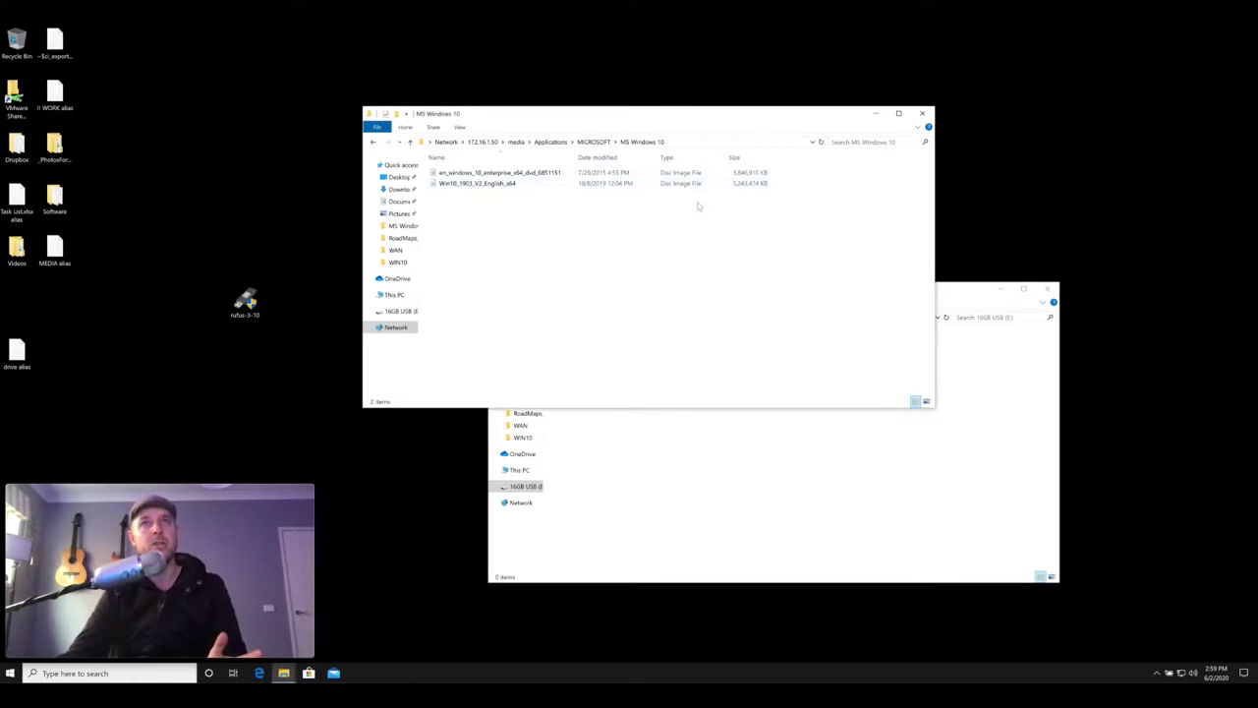
pyautogui.click(770, 436)
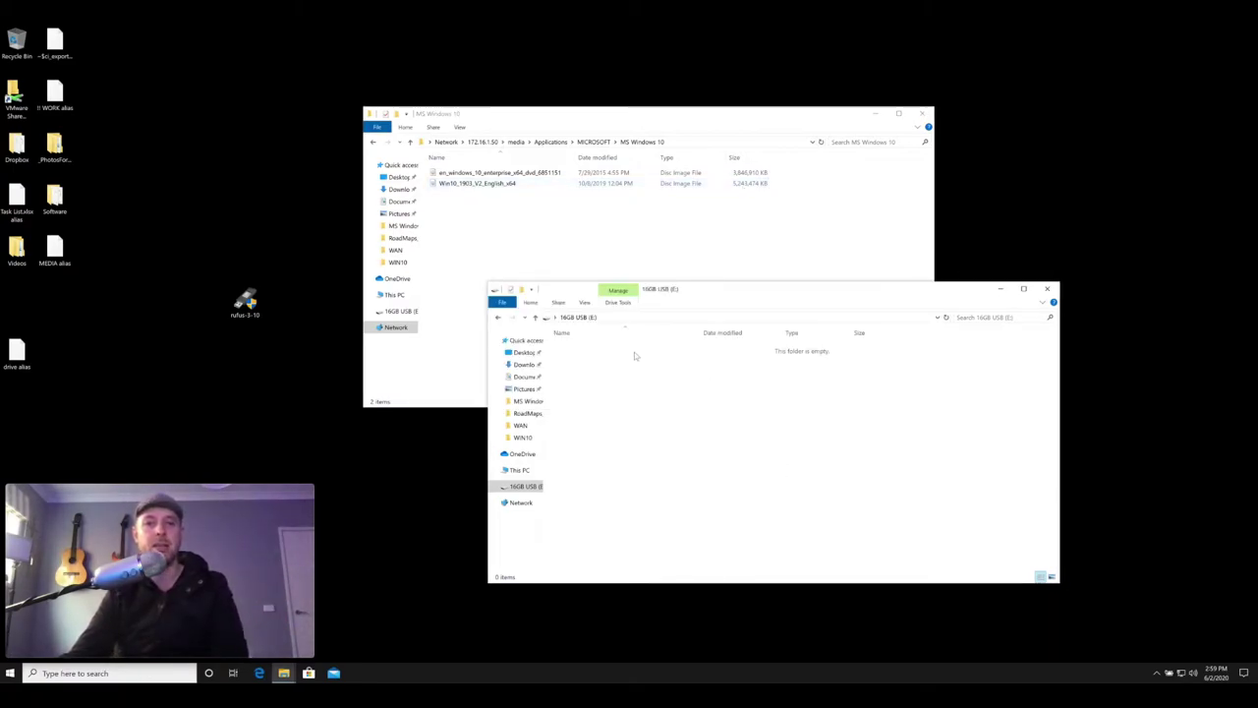
pyautogui.moveTo(715, 290); pyautogui.dragTo(705, 291)
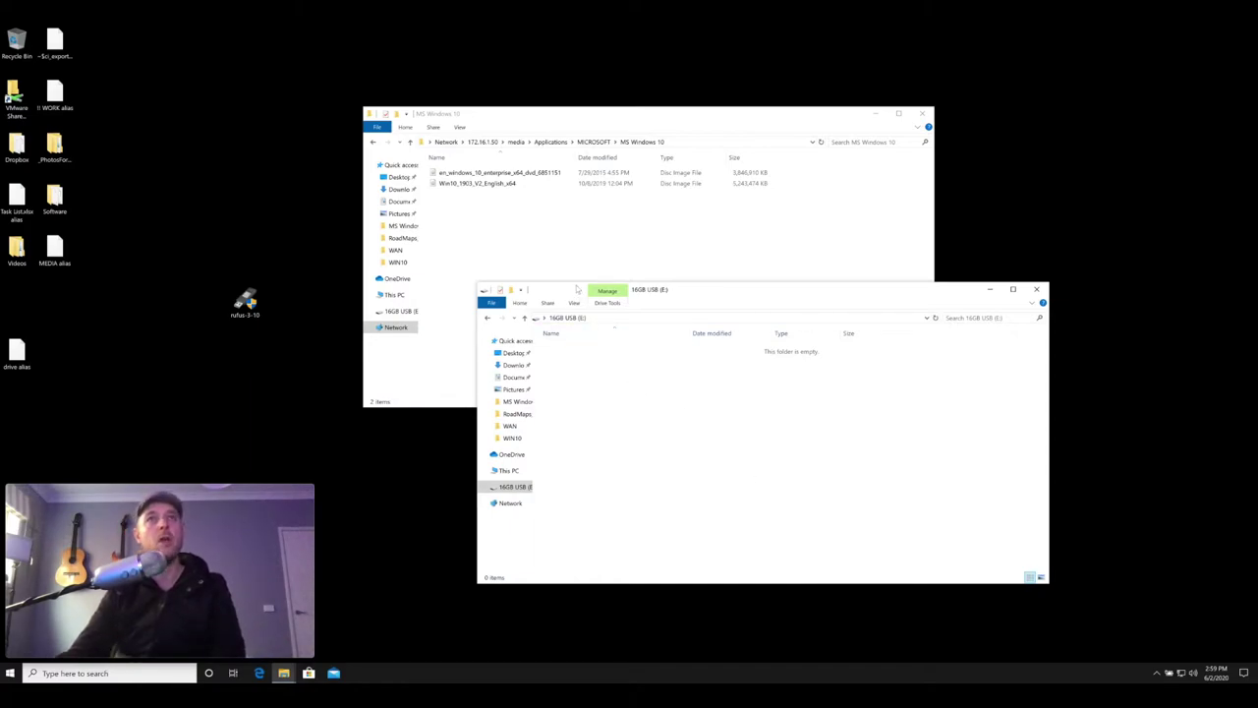
pyautogui.click(499, 264)
pyautogui.click(286, 344)
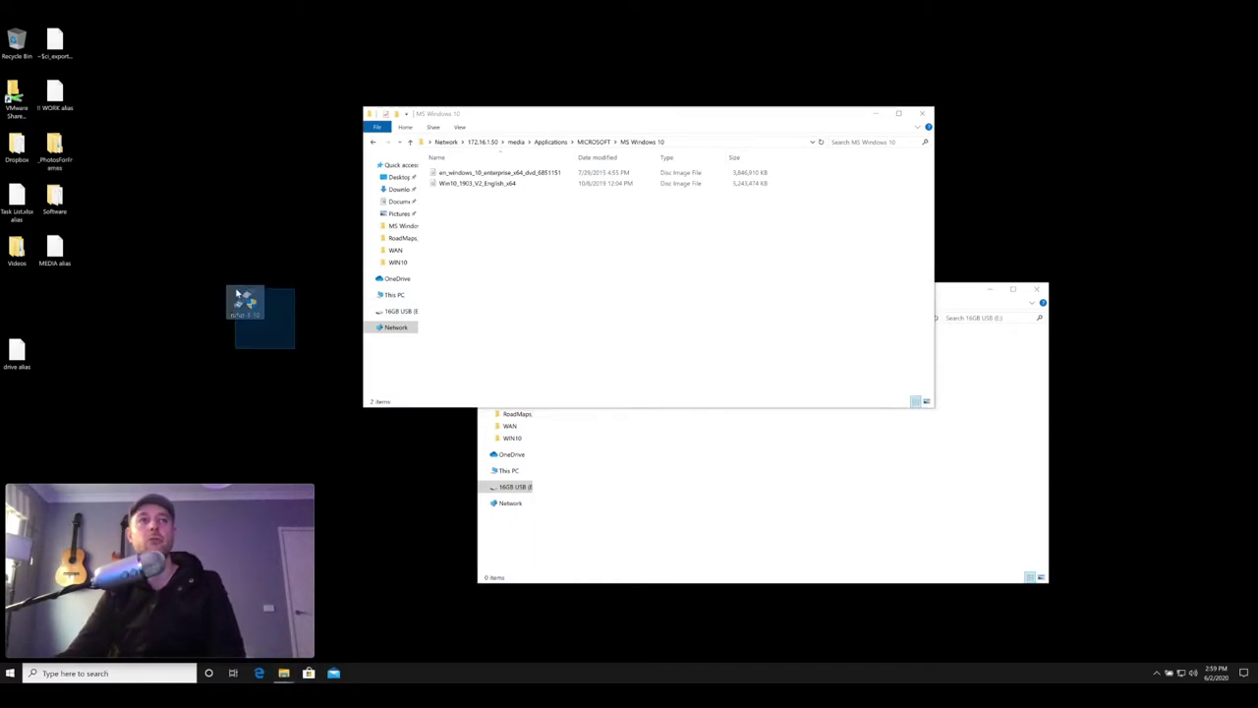
pyautogui.moveTo(246, 307); pyautogui.dragTo(285, 309)
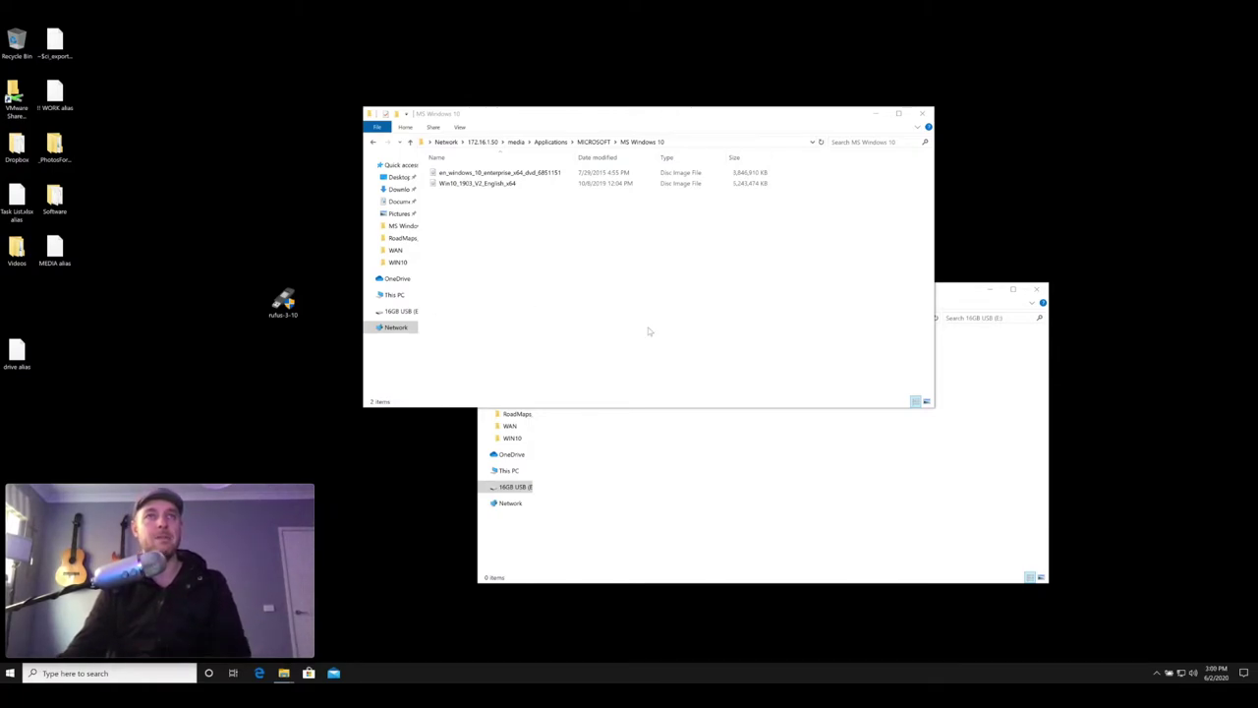
pyautogui.moveTo(615, 199); pyautogui.dragTo(616, 214)
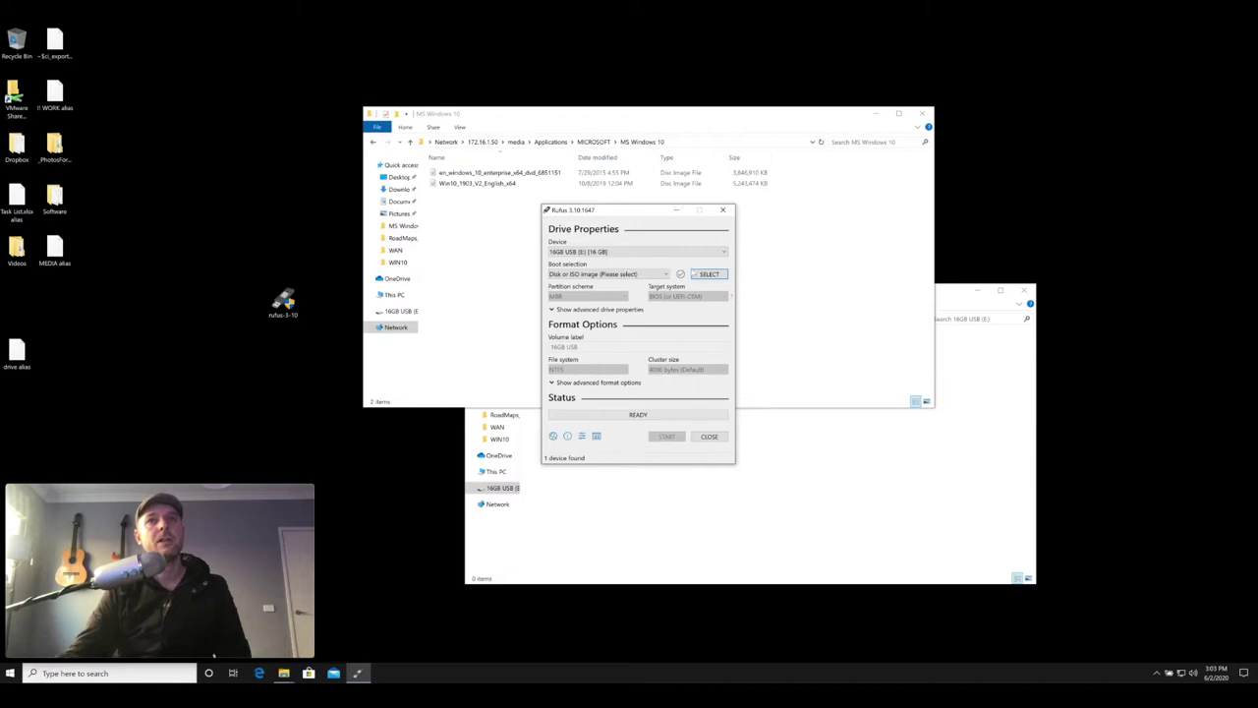
# Load the Win10_1903_V2_English_x64 ISO from the MS Windows 10 network folder as the boot image.
pyautogui.click(710, 274)
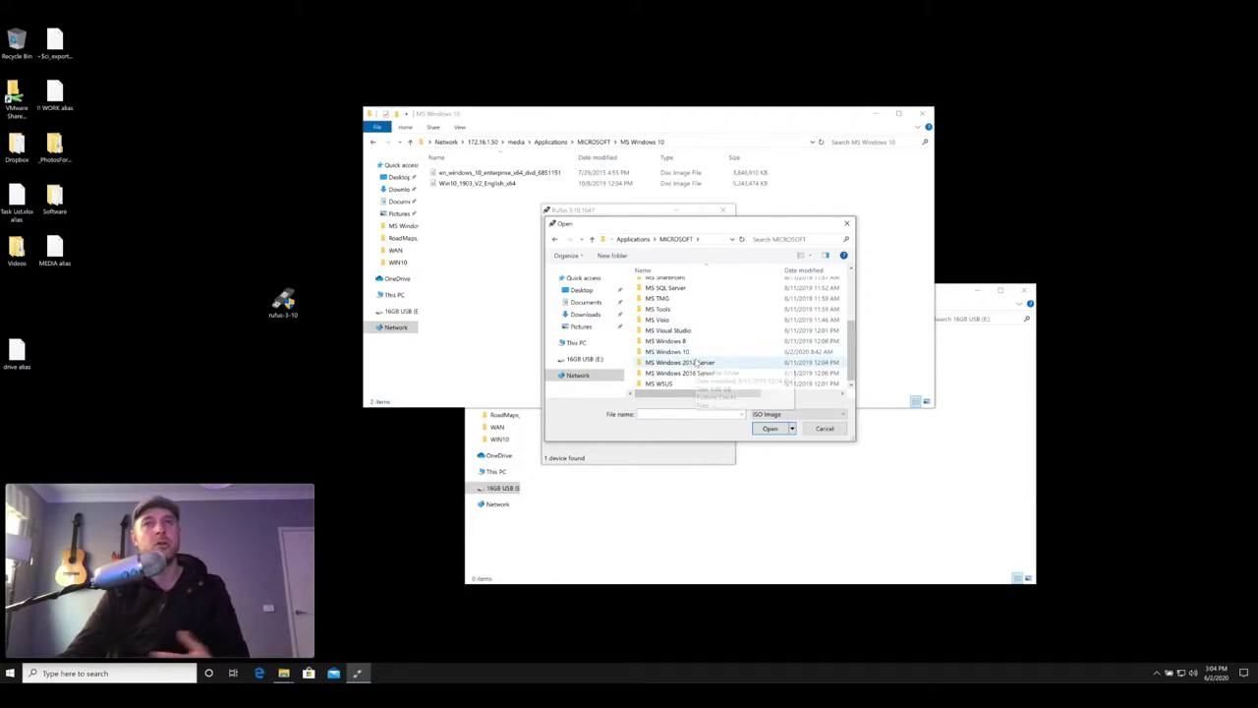
pyautogui.click(696, 353)
pyautogui.doubleClick(696, 353)
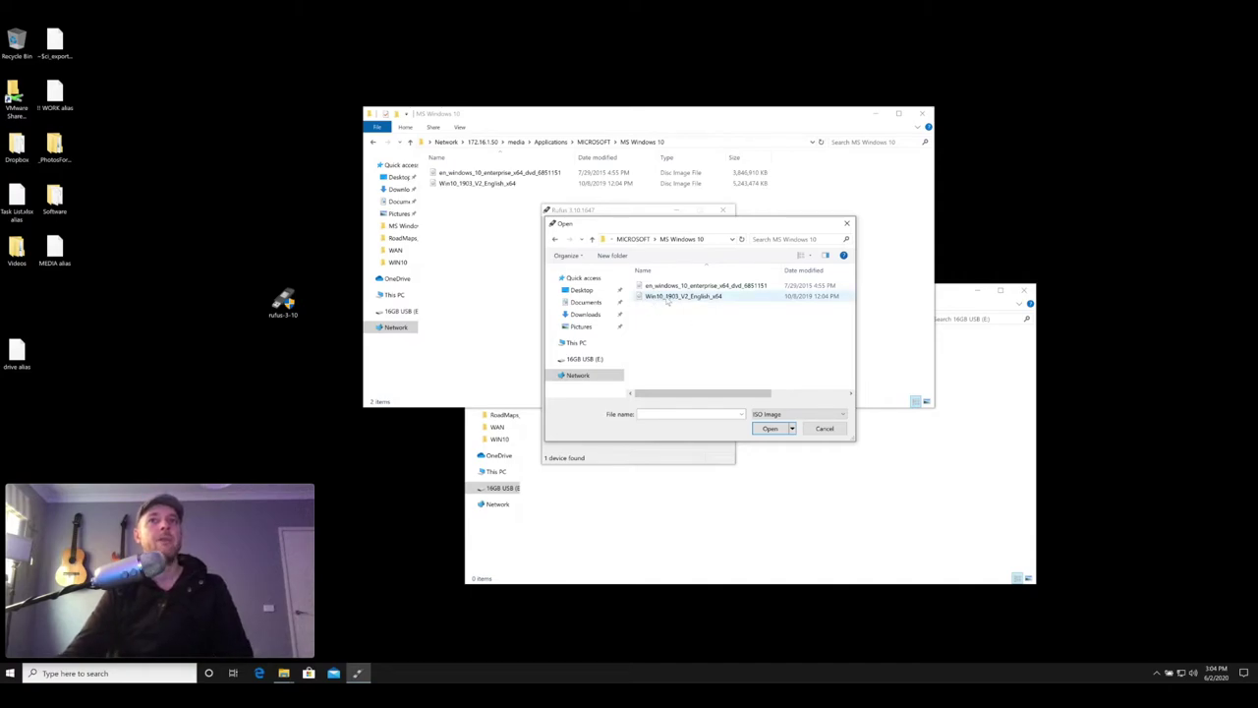
pyautogui.click(666, 298)
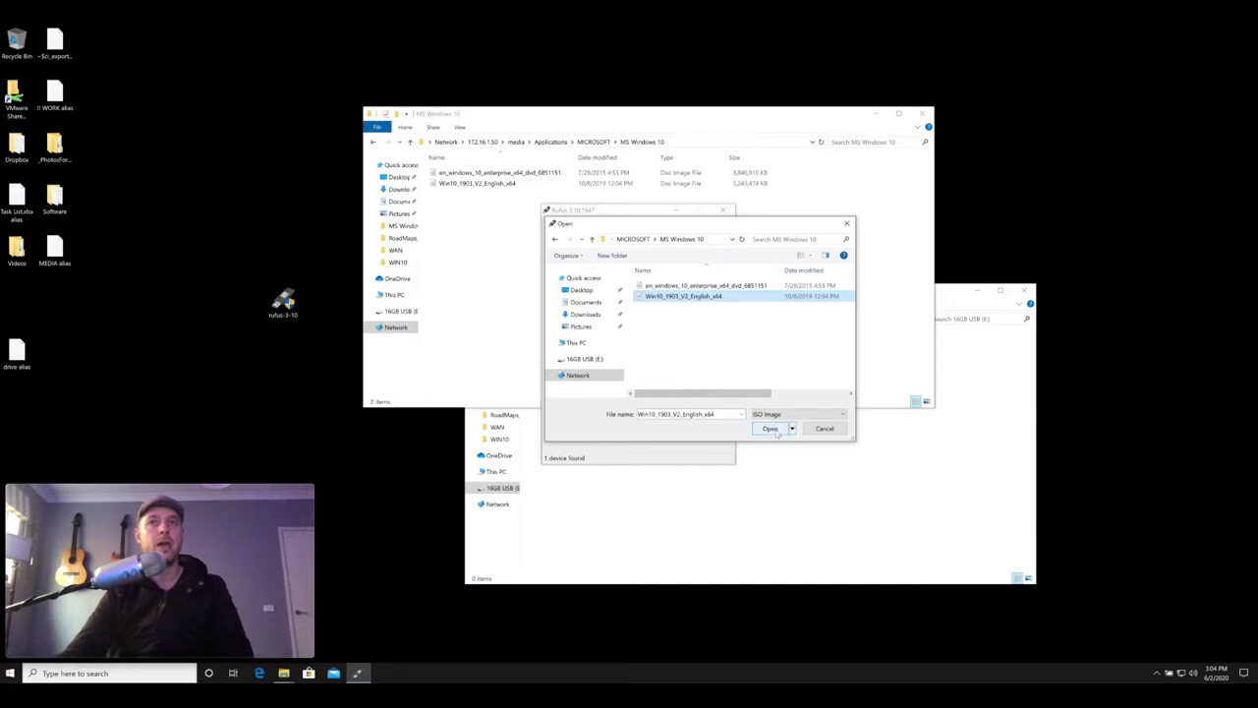
pyautogui.click(774, 432)
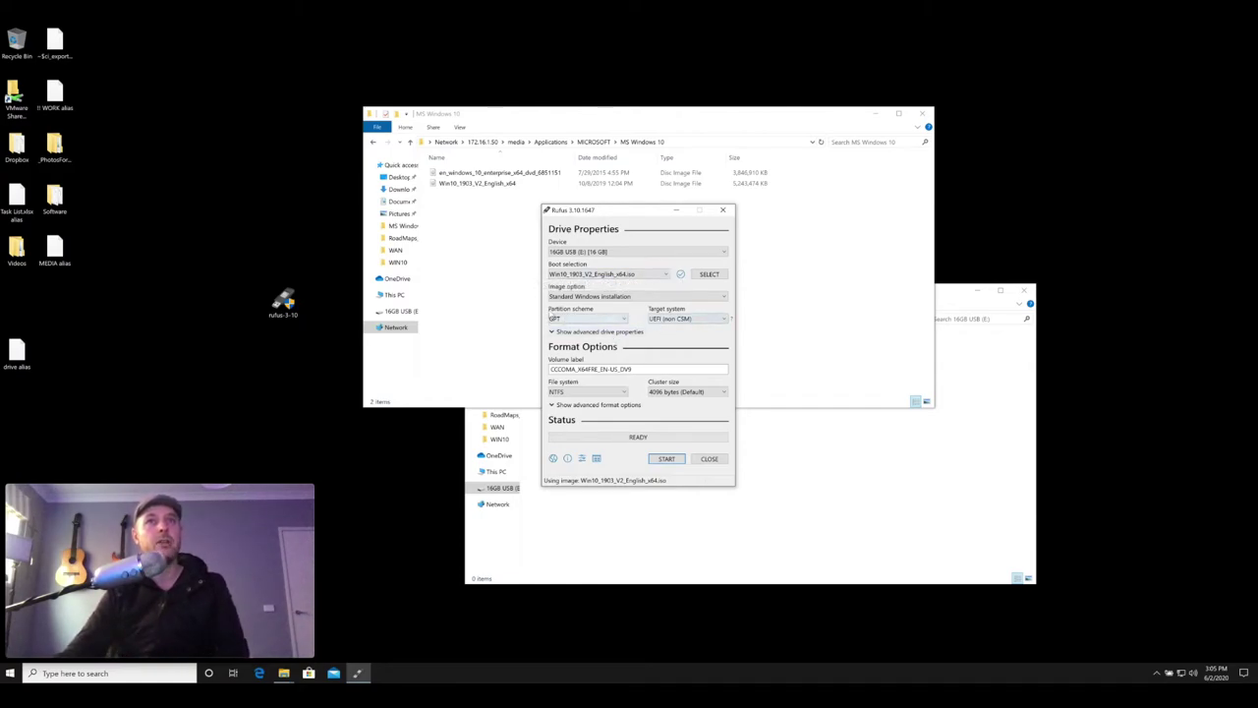
# Set the partition scheme to MBR and start writing the image to the 16GB USB drive, accepting the data erasure.
pyautogui.click(568, 320)
pyautogui.click(572, 335)
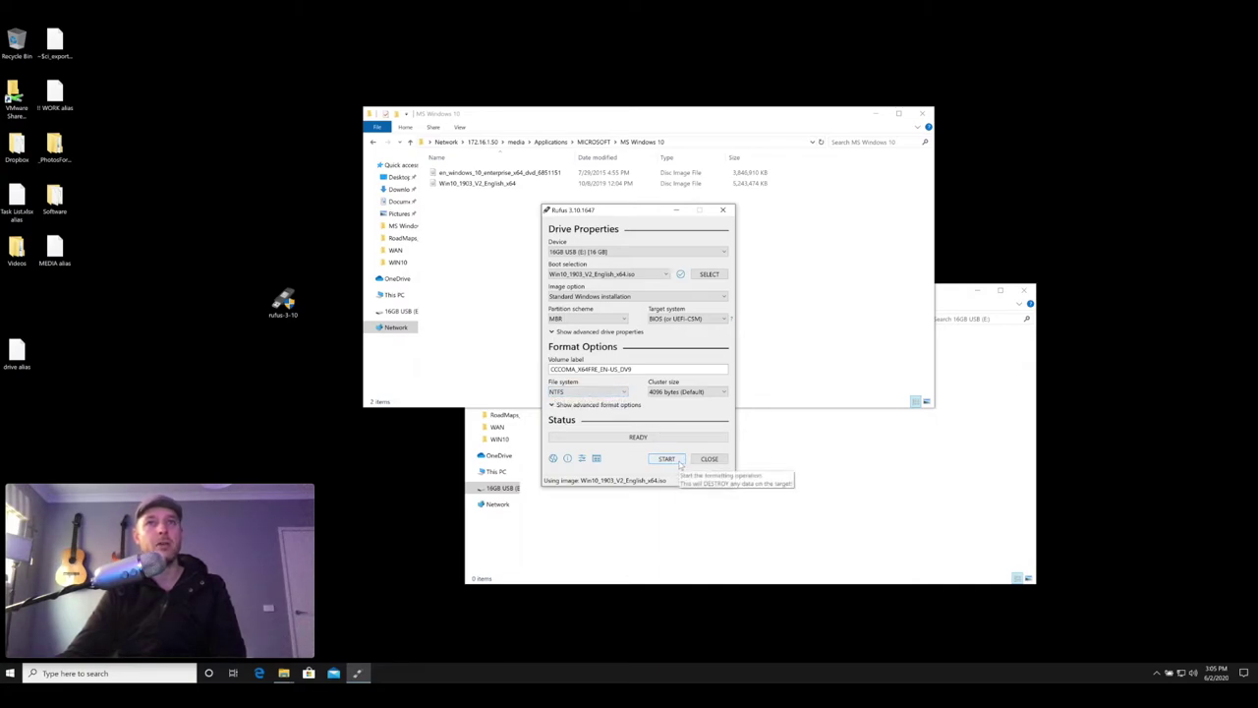
pyautogui.click(666, 459)
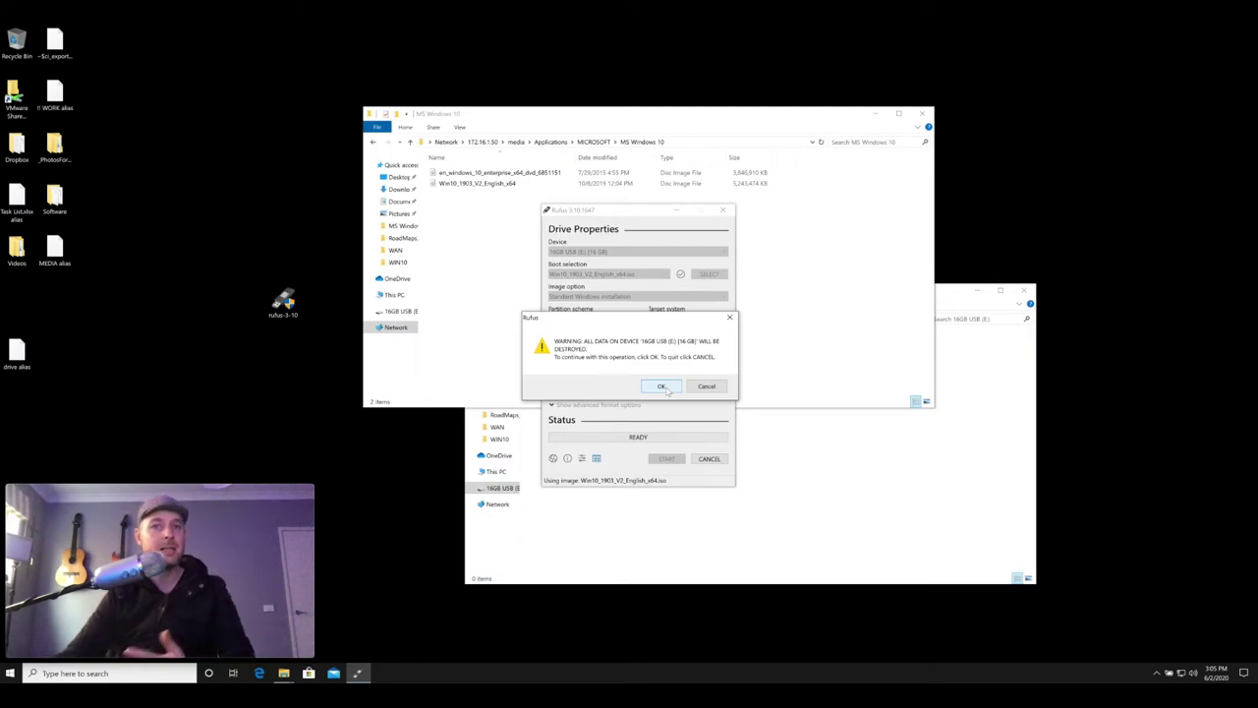
pyautogui.click(662, 386)
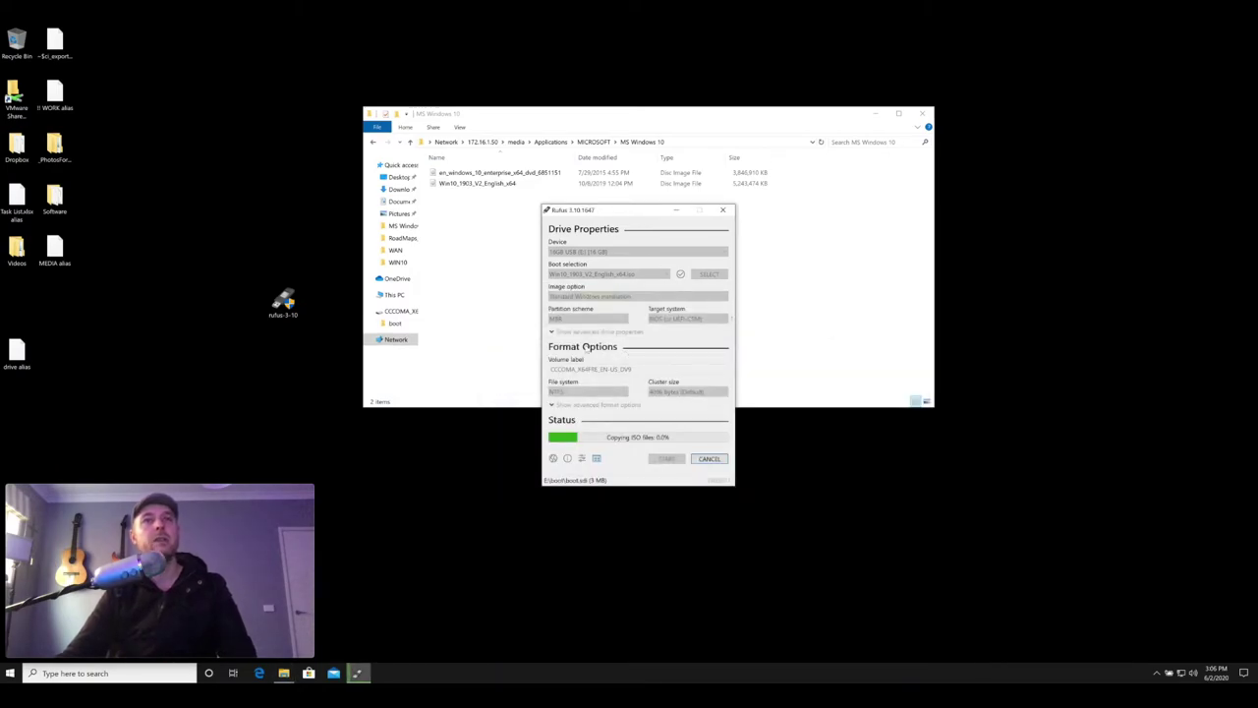
# Show the CCCOMA_X64FRE_EN-US_DV9 drive in the file window and close Rufus once the copy is ready.
pyautogui.click(511, 339)
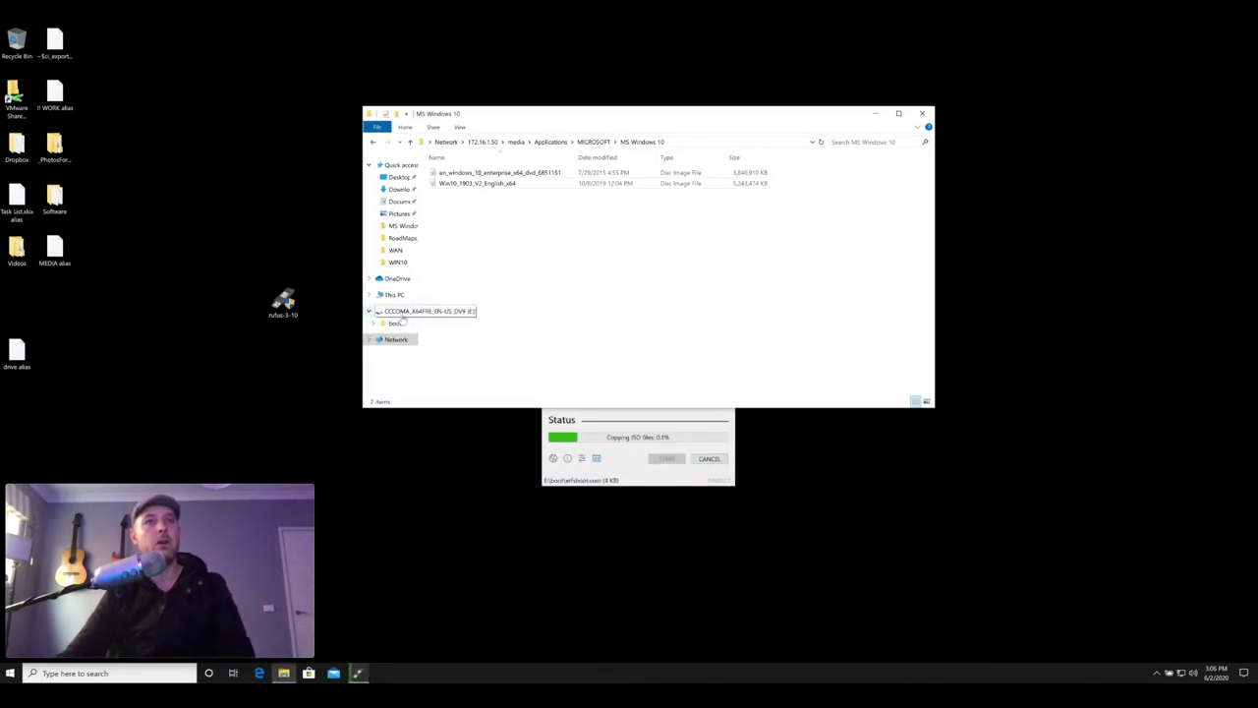
pyautogui.click(401, 313)
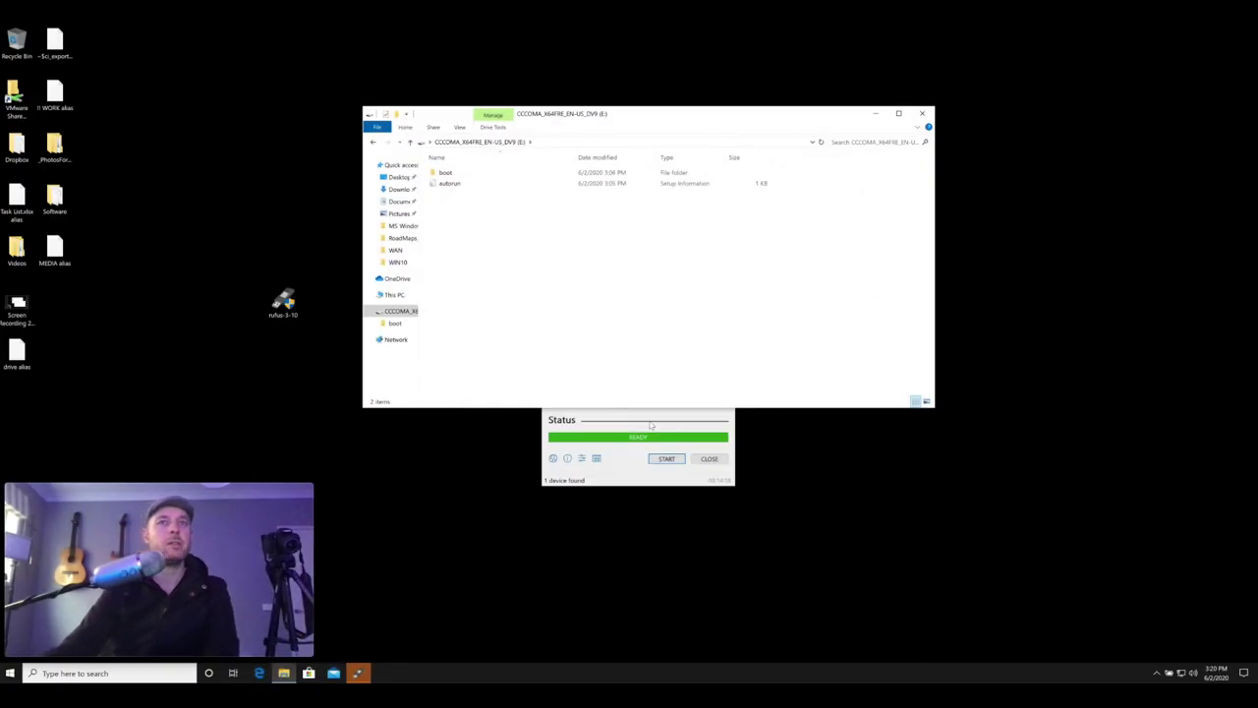
pyautogui.click(636, 405)
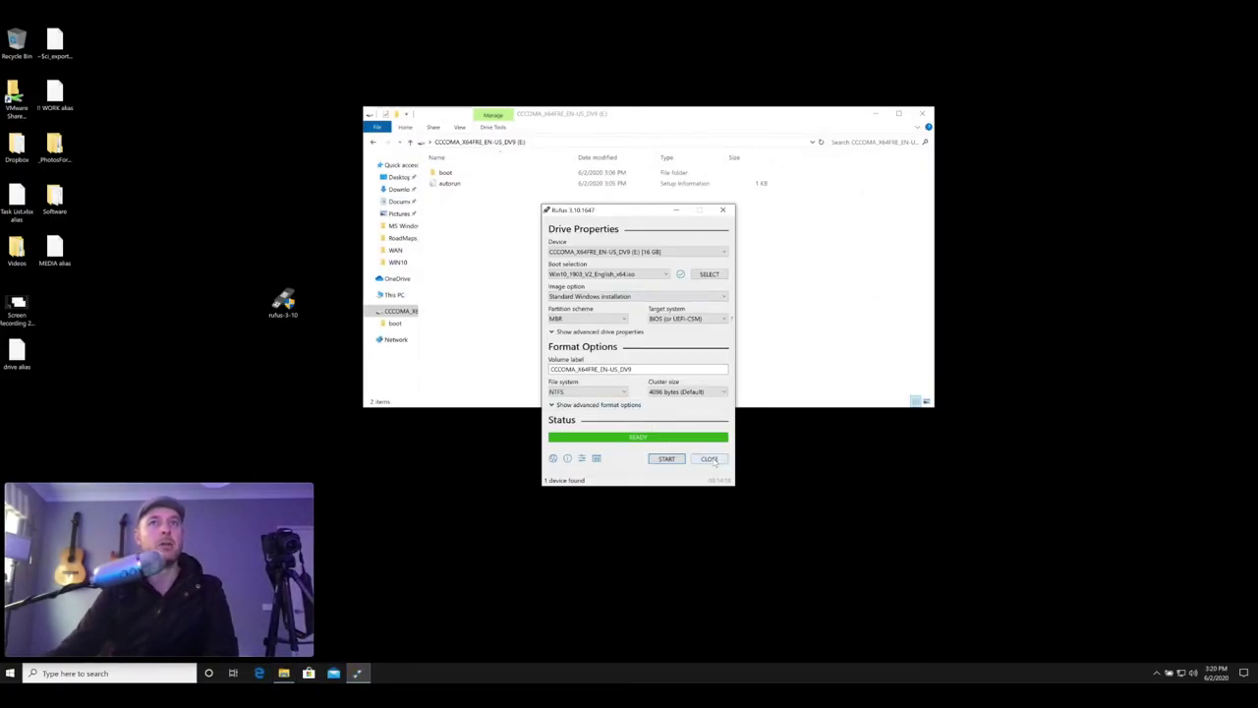
pyautogui.click(708, 459)
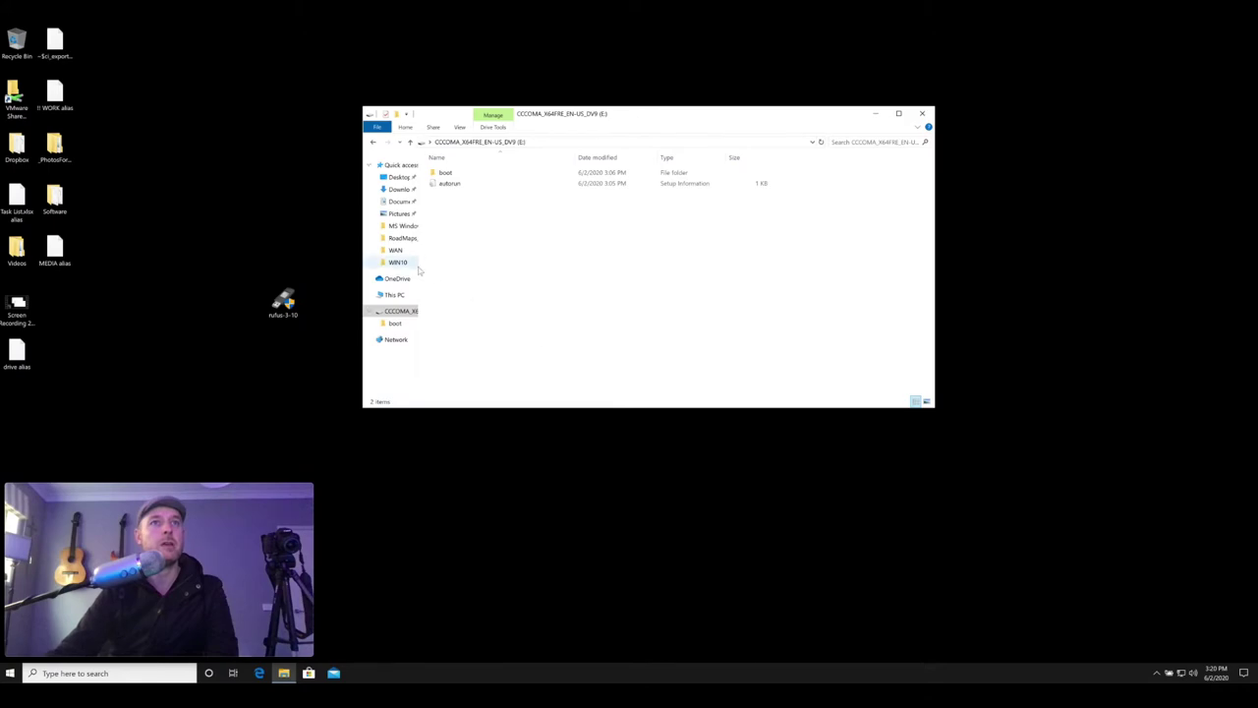
# Widen the navigation pane, check the USB drive's boot folder and root files, and close the file window.
pyautogui.moveTo(419, 267); pyautogui.dragTo(470, 268)
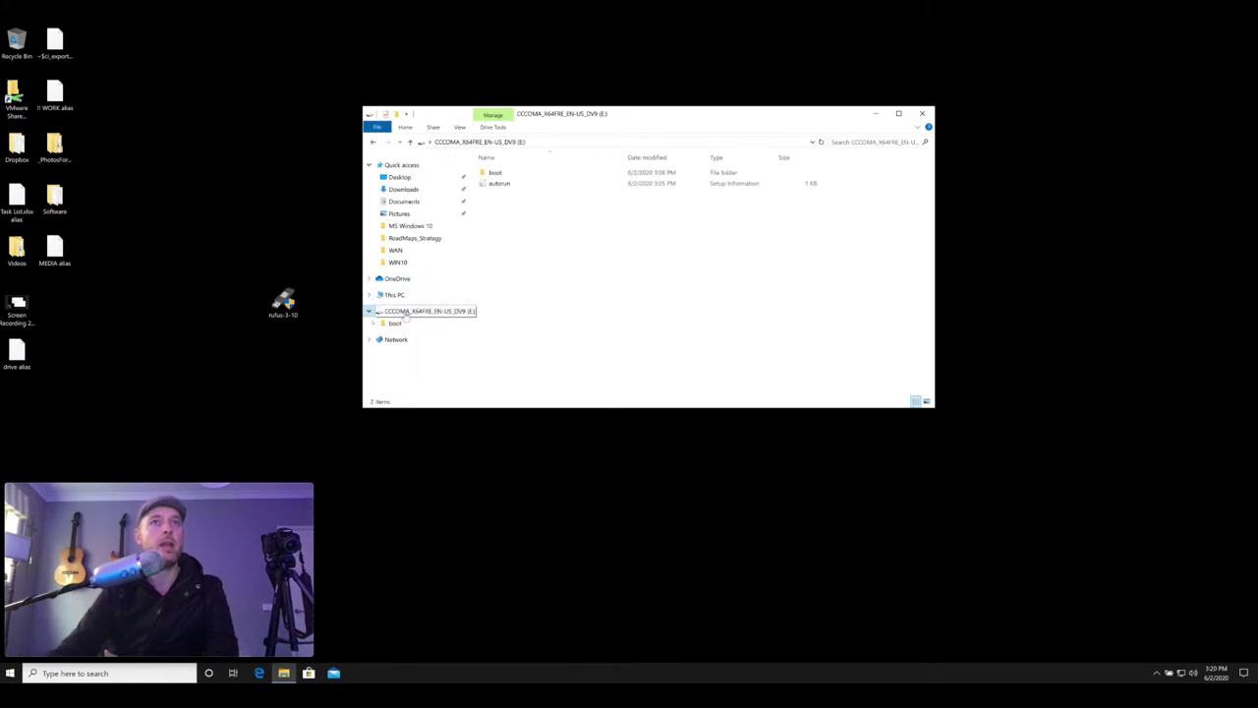
pyautogui.click(394, 323)
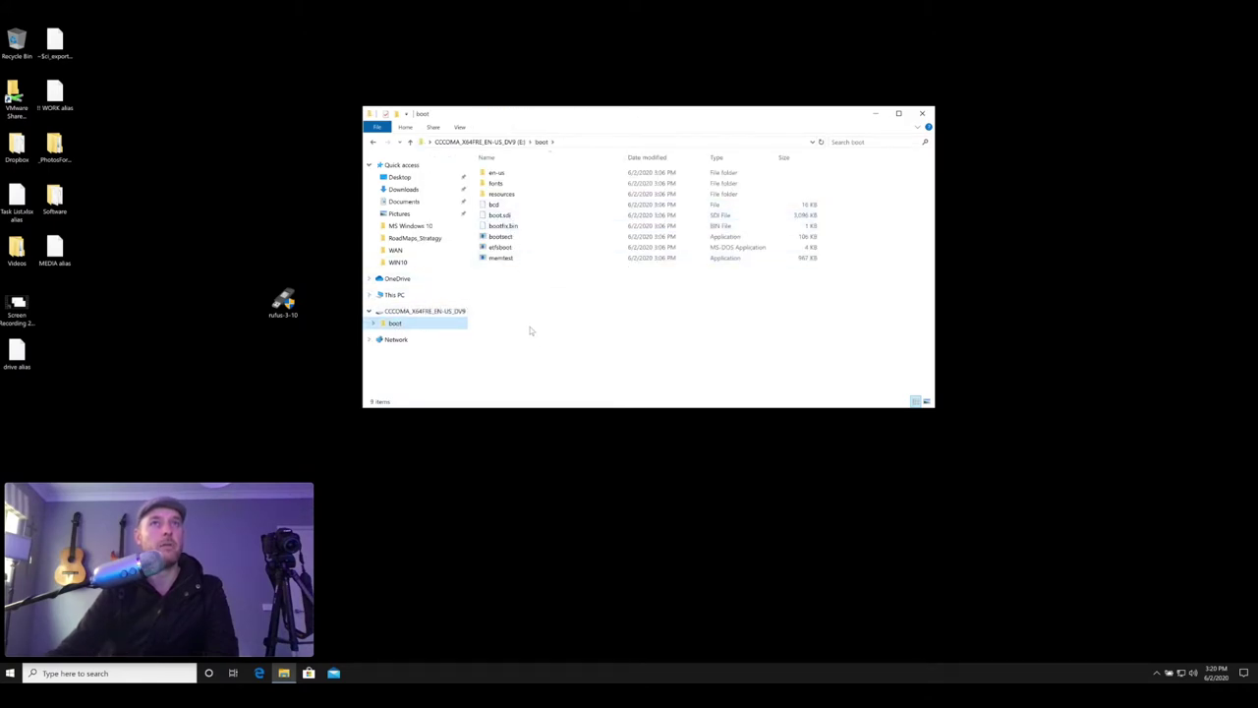
pyautogui.click(424, 311)
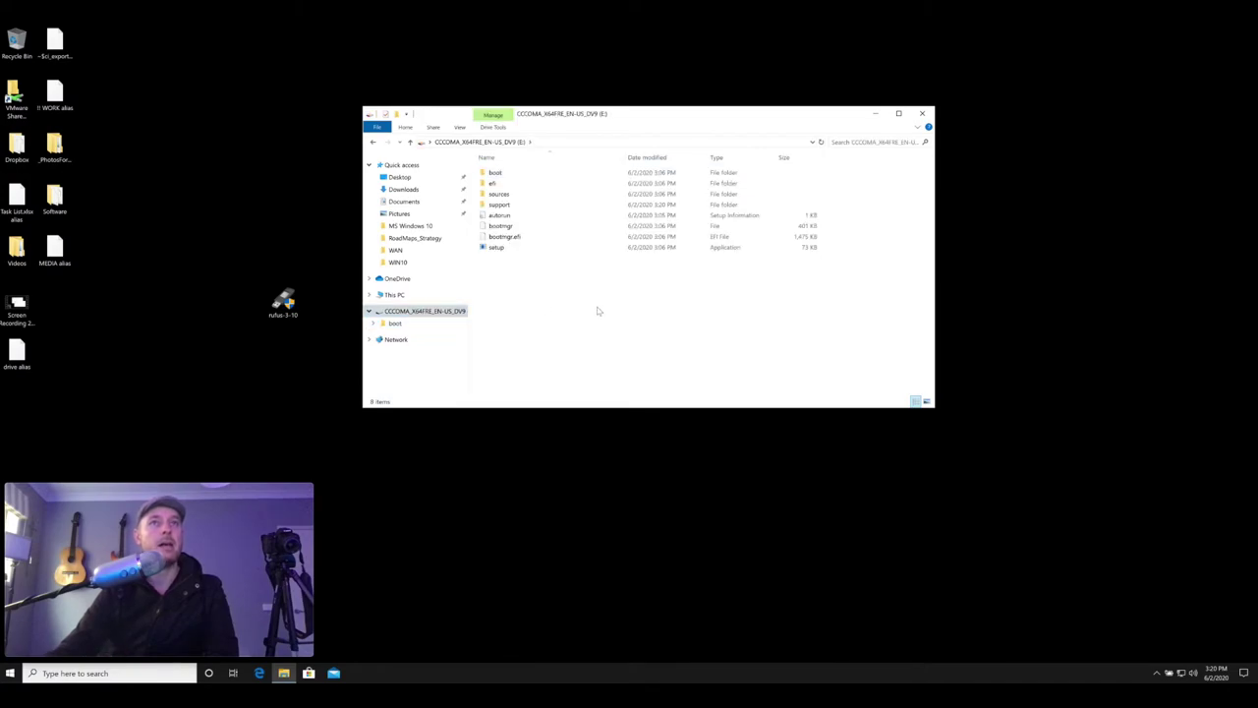
pyautogui.click(921, 115)
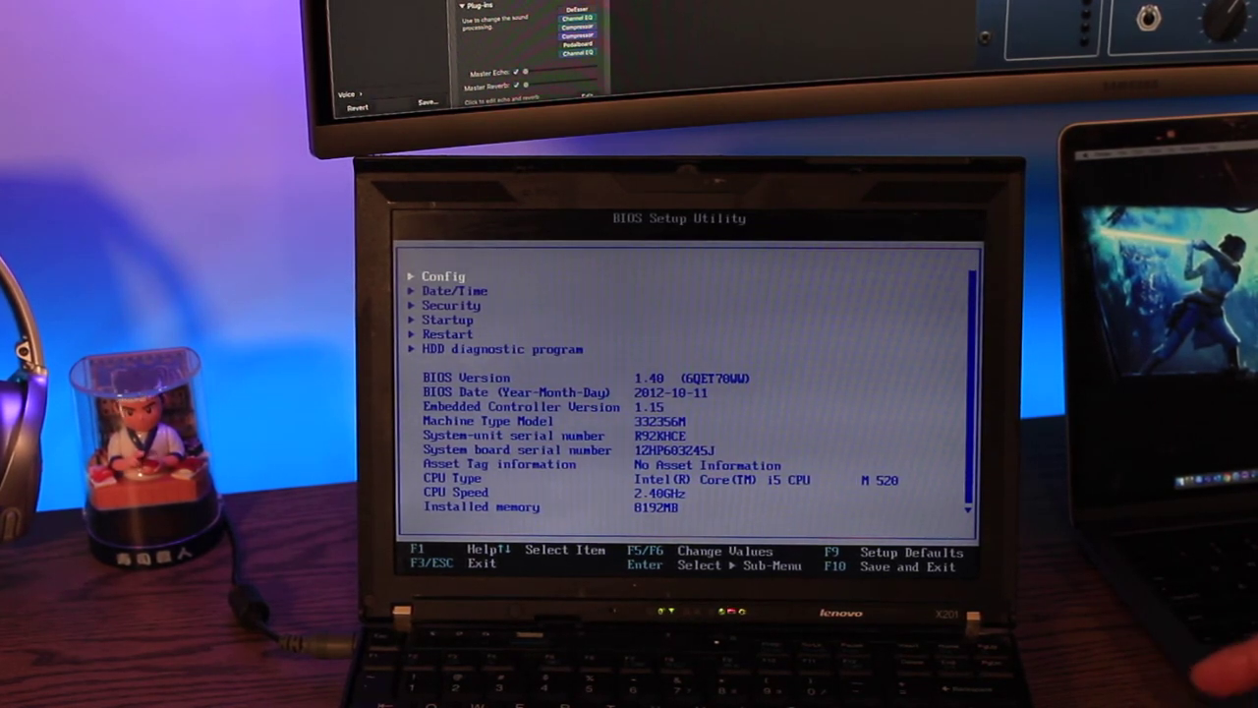
# Open the Boot settings within the Startup section of the laptop's BIOS Setup Utility.
pyautogui.press('Down')
pyautogui.press('Down')
pyautogui.press('Down')
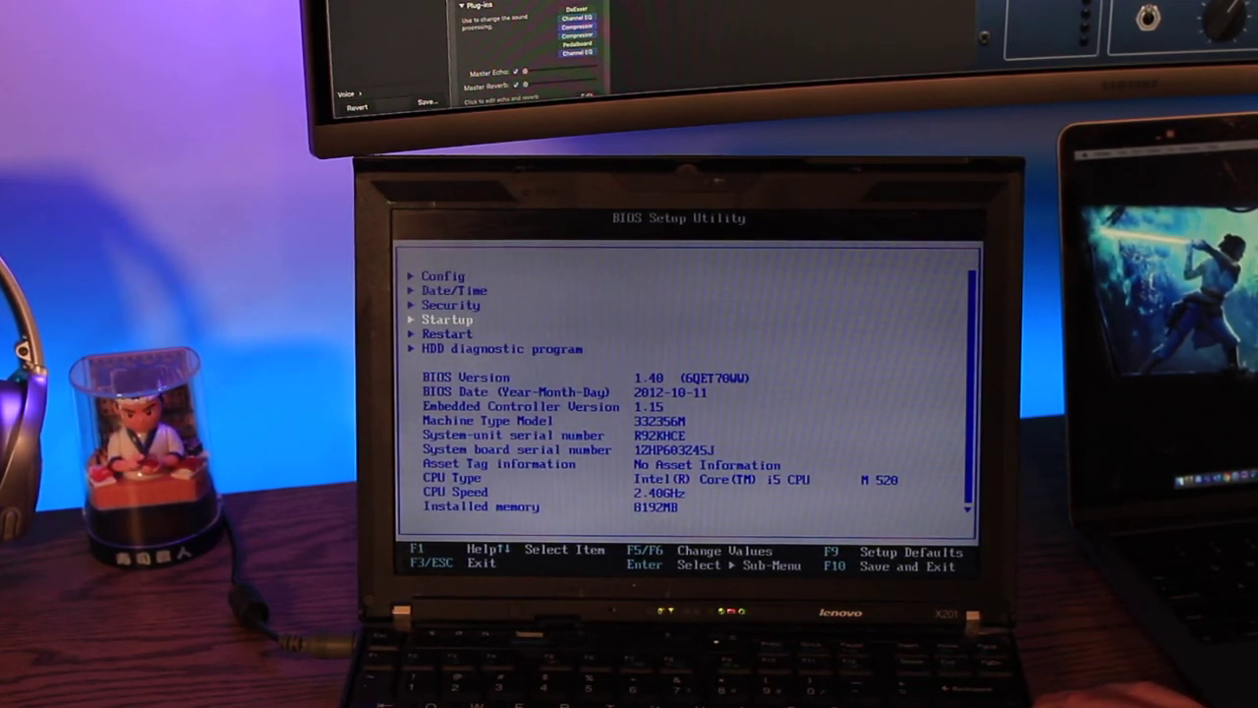
pyautogui.press('Return')
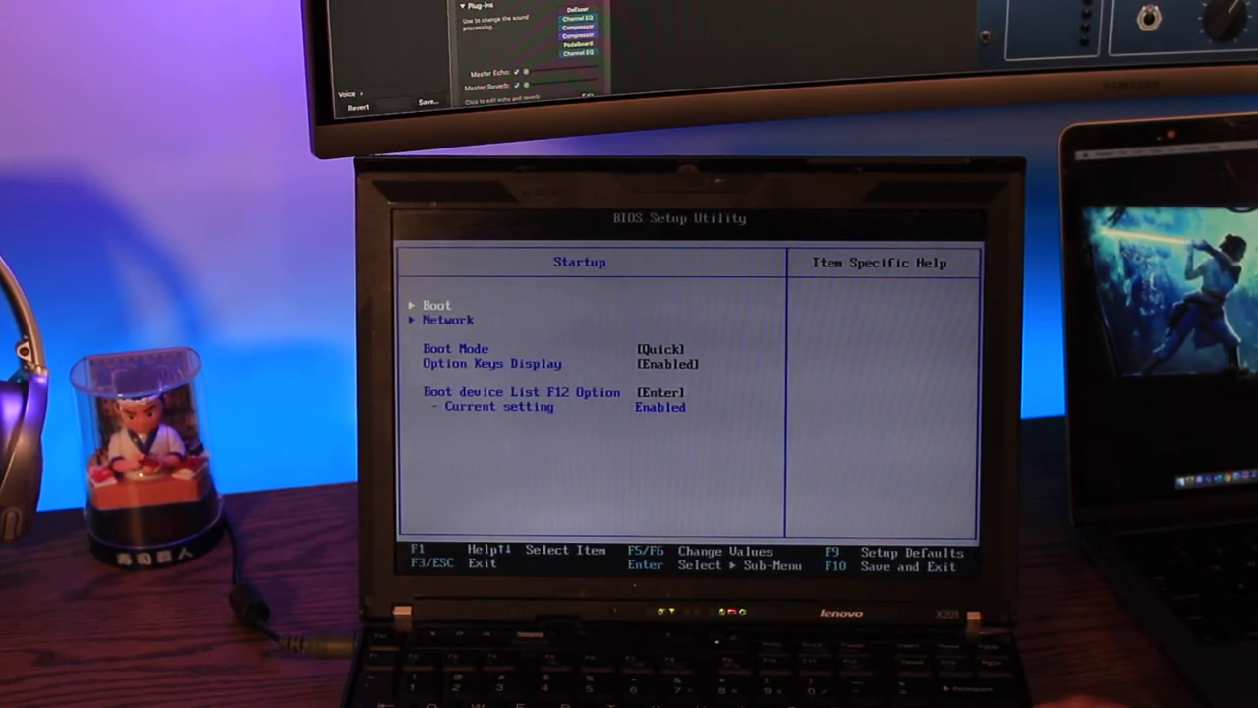
pyautogui.press('Return')
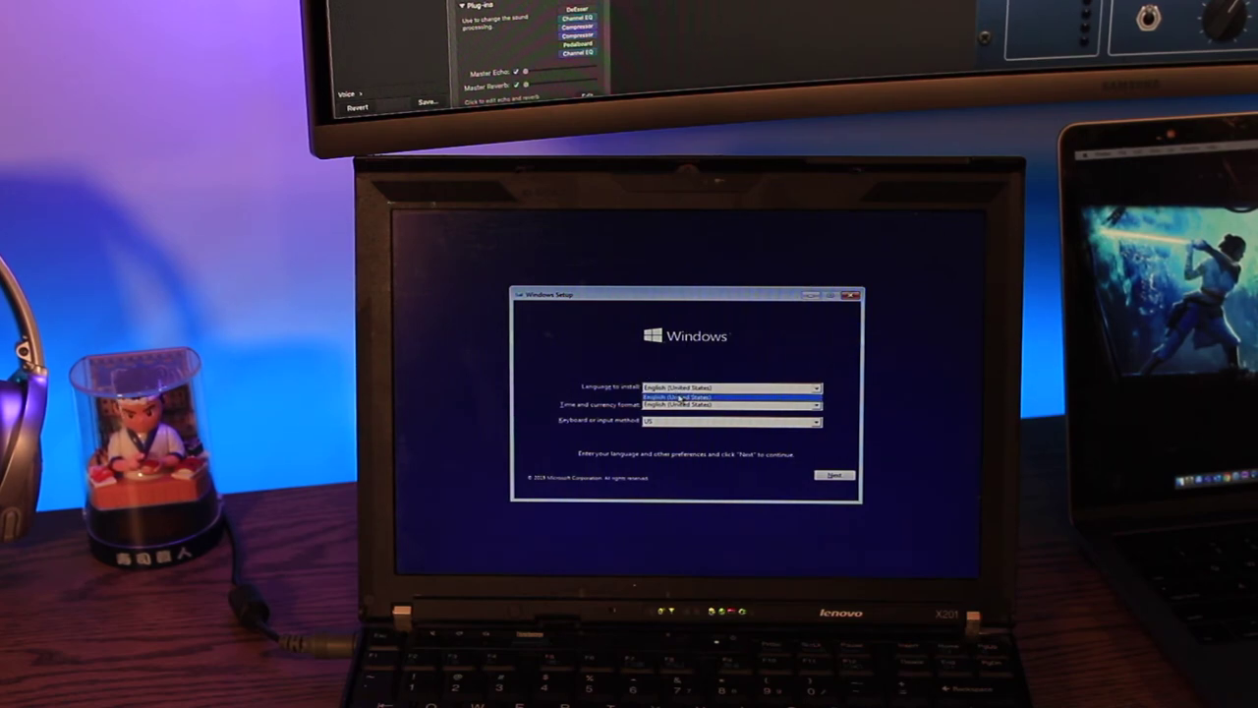
# In Windows Setup, keep English (United States) as the language, set the time and currency format to English (Australia), and continue.
pyautogui.click(679, 397)
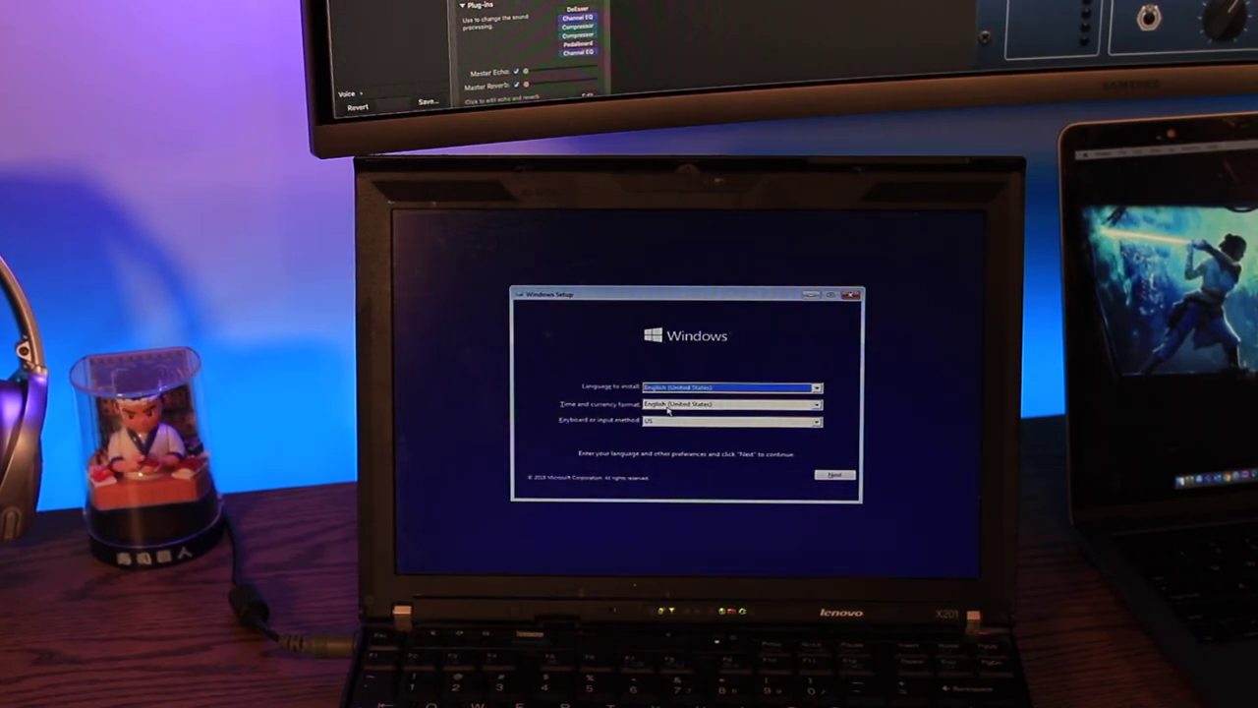
pyautogui.click(672, 404)
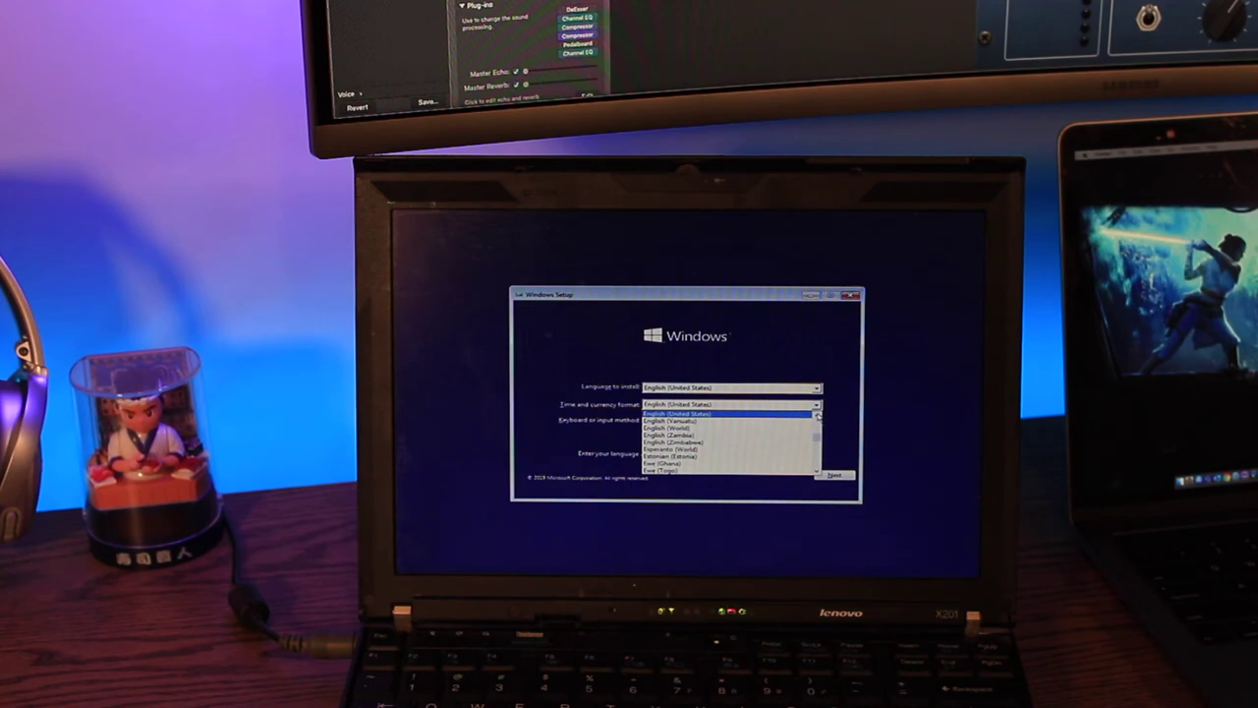
pyautogui.scroll(5, 818, 418)
pyautogui.scroll(13, 818, 423)
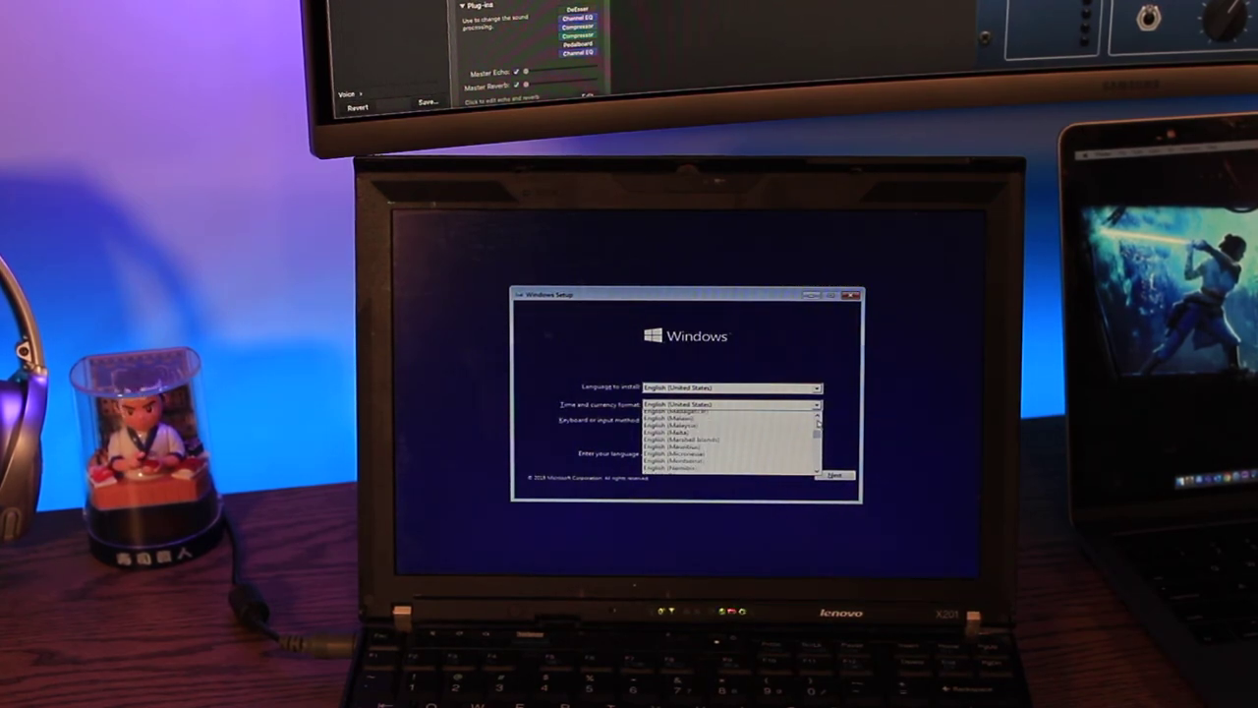
pyautogui.scroll(15, 818, 422)
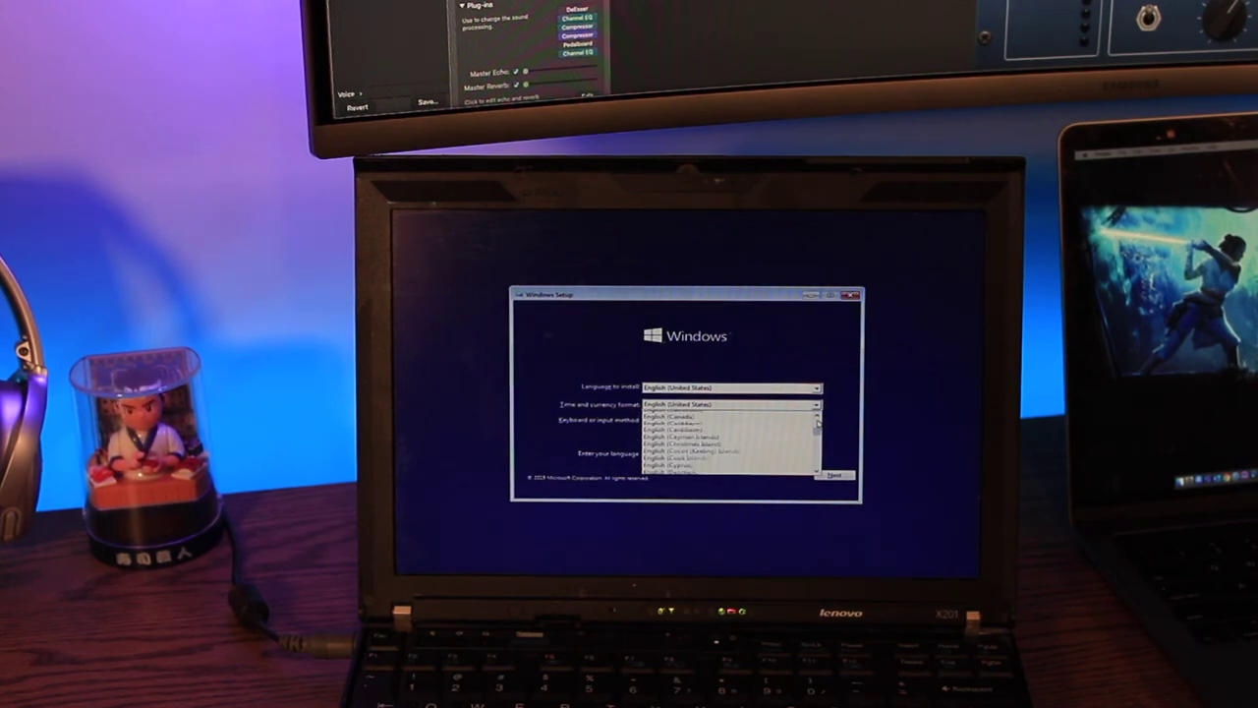
pyautogui.scroll(5, 818, 423)
pyautogui.click(795, 432)
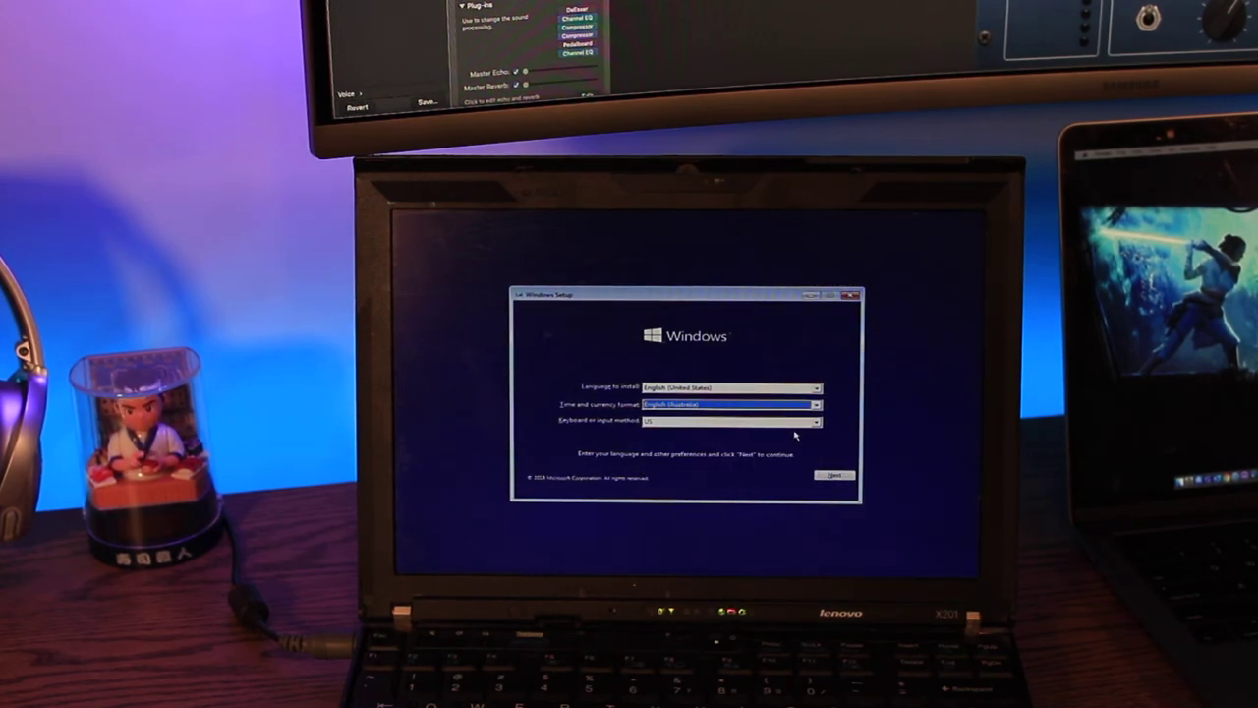
pyautogui.click(836, 478)
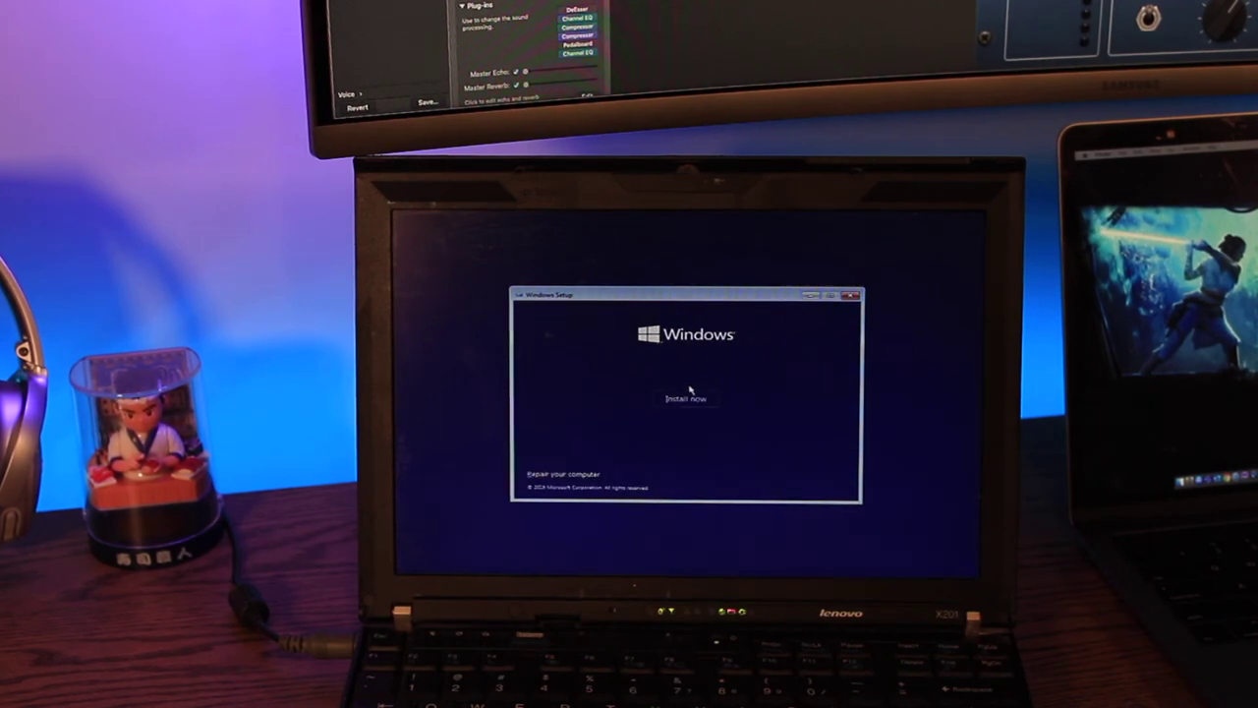